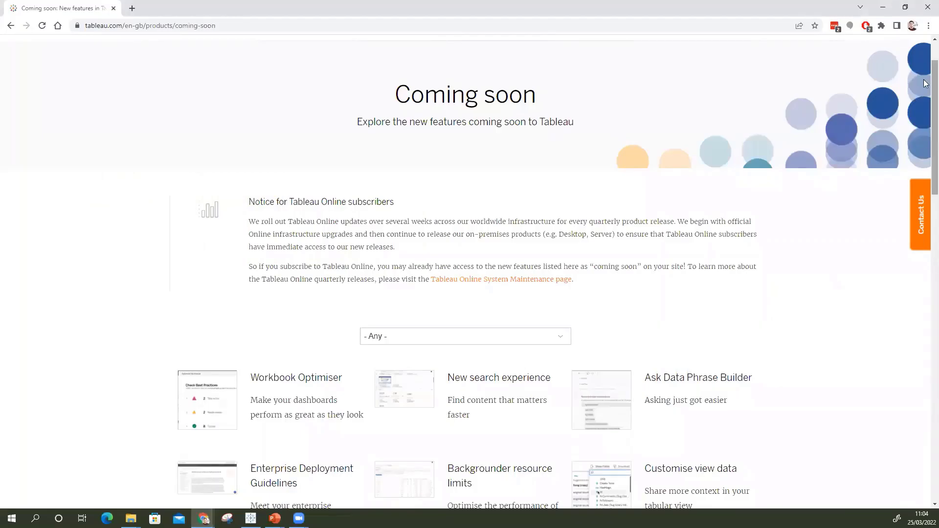
- Read the Workbook Optimiser description on the Coming soon page, then return to Tableau Desktop
drag(926, 85, 926, 106)
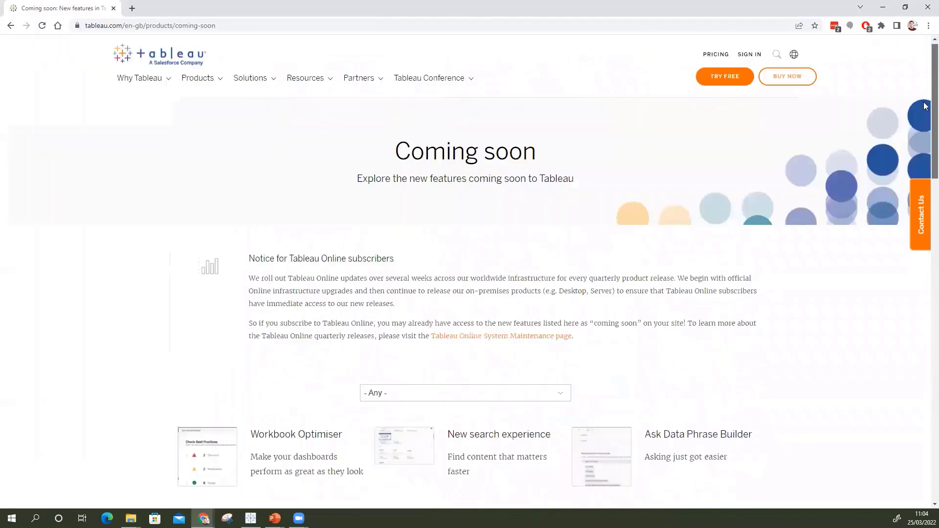
scroll(918, 129, down, 3)
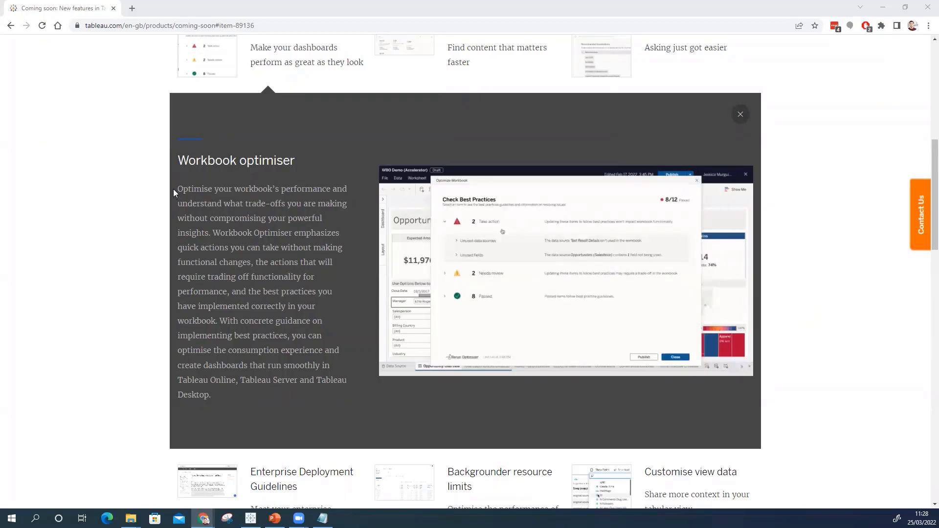
drag(177, 189, 210, 234)
click(216, 234)
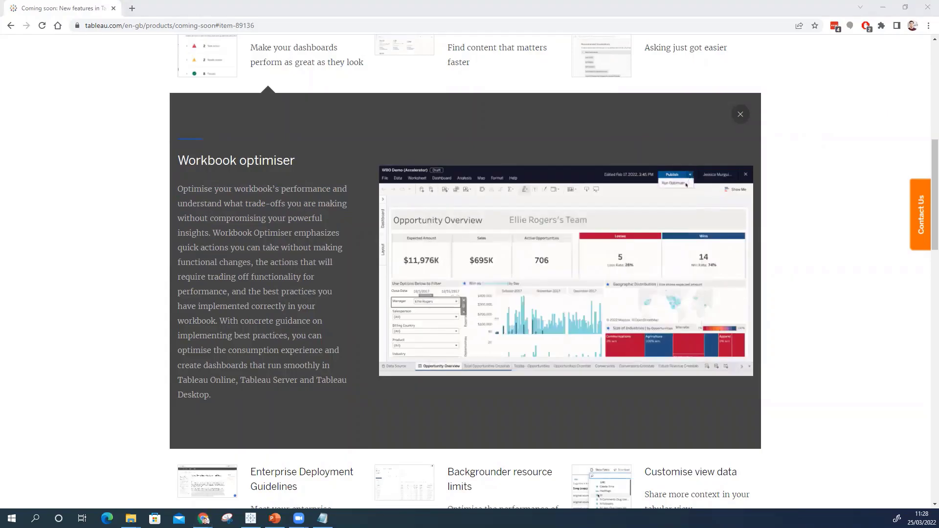
key(alt+Tab)
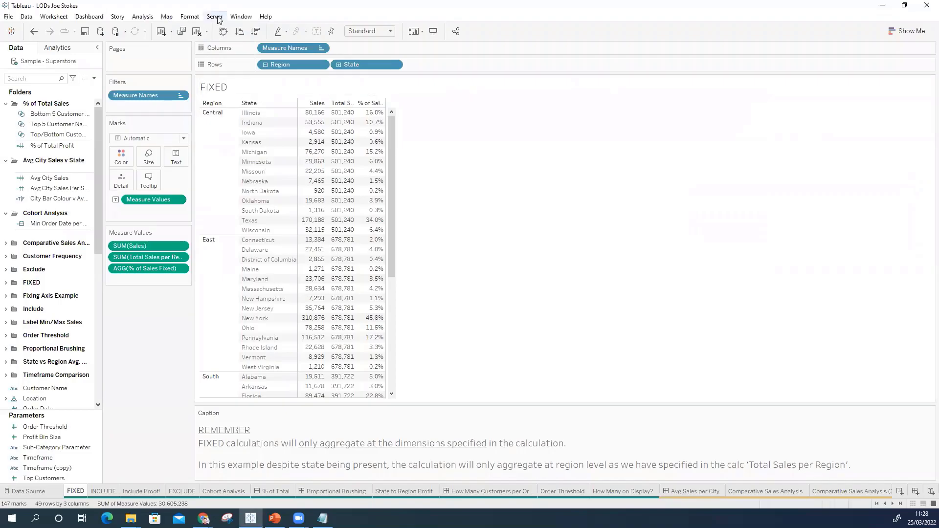
- Run the Workbook Optimizer from the Server menu and shift its results dialog slightly
click(218, 18)
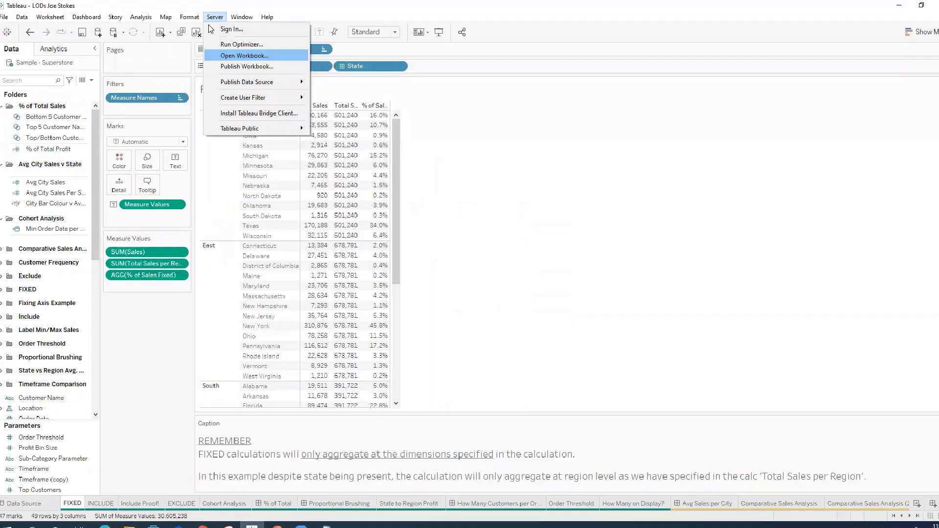
click(209, 33)
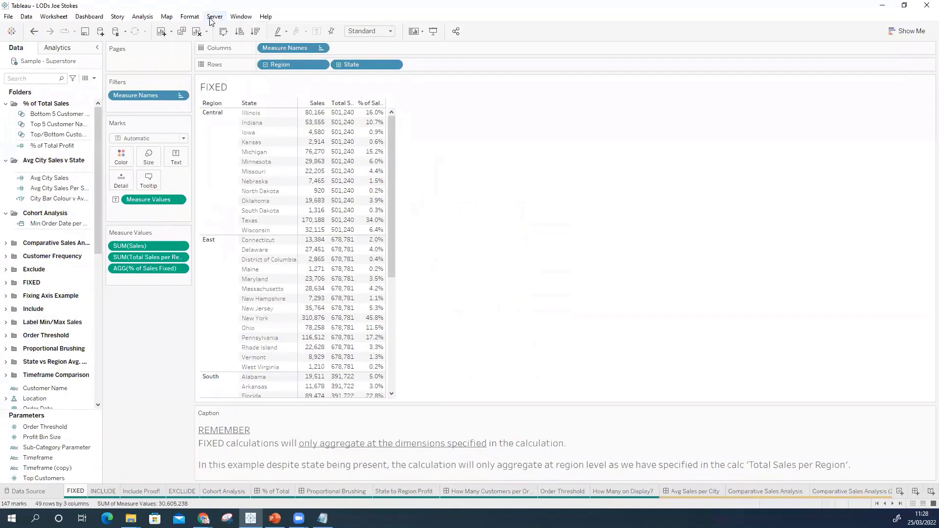
click(209, 33)
click(235, 44)
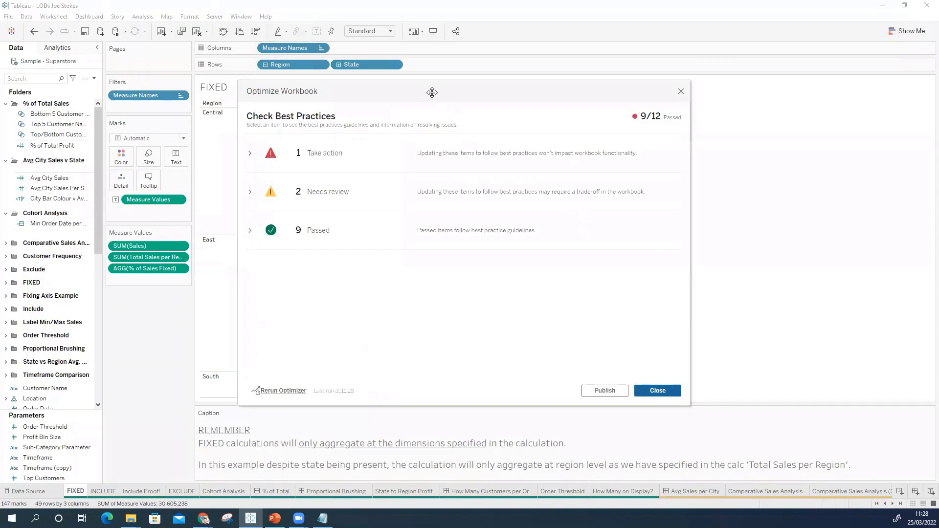
drag(434, 93, 471, 106)
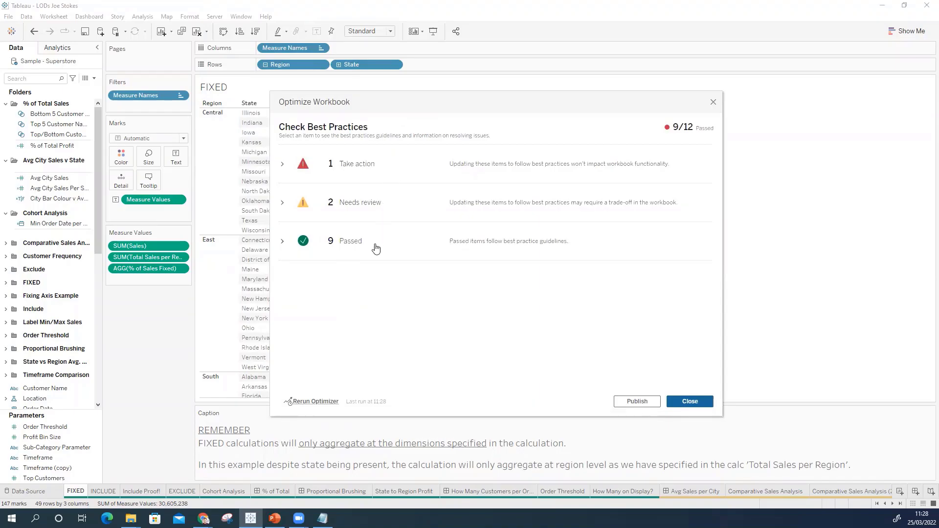
- Expand the Take action (Unused fields), Needs review and Passed sections of the optimizer results
click(388, 167)
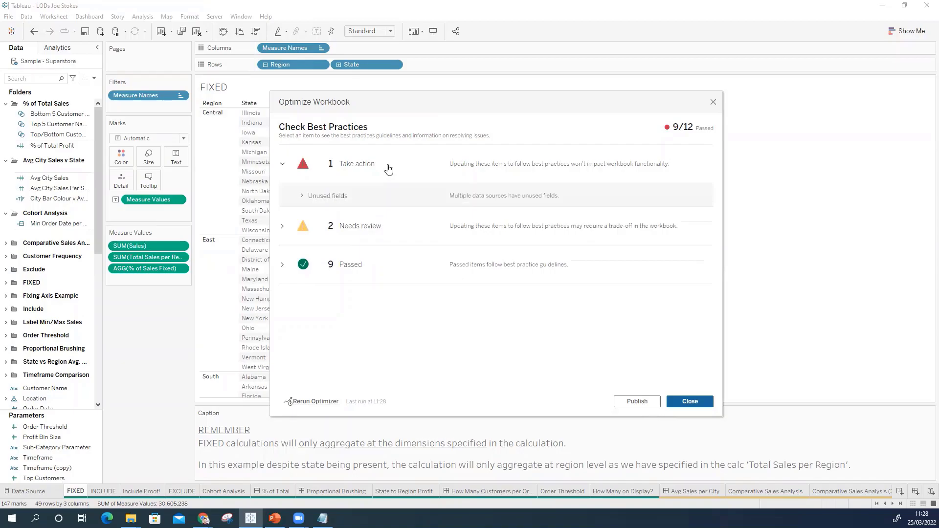
click(365, 200)
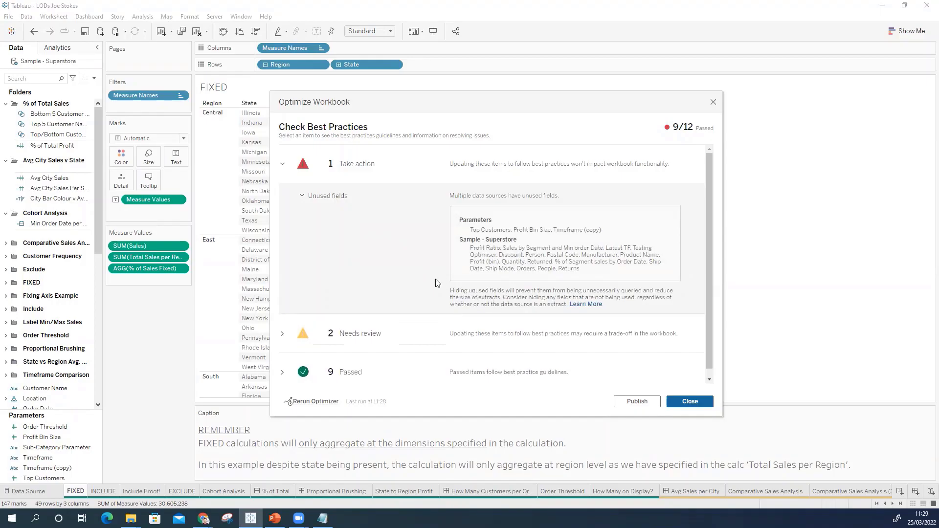
click(416, 177)
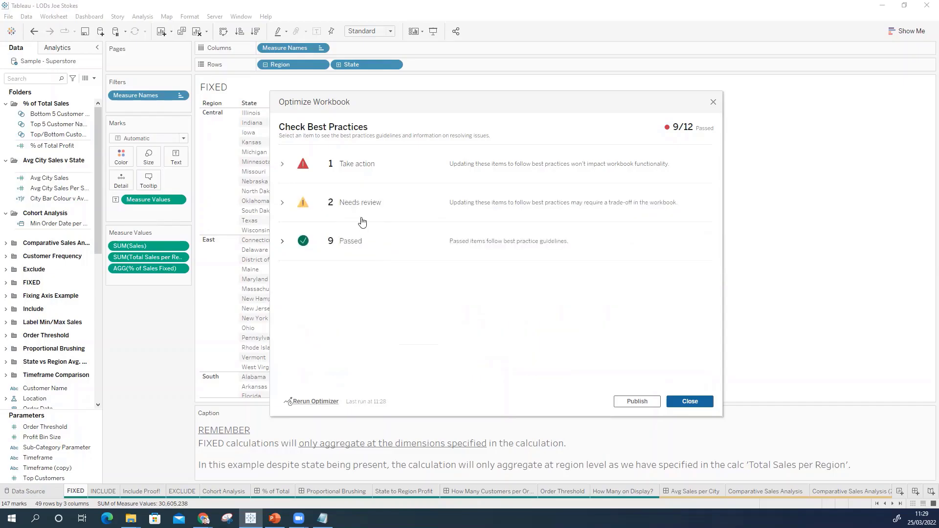
click(361, 216)
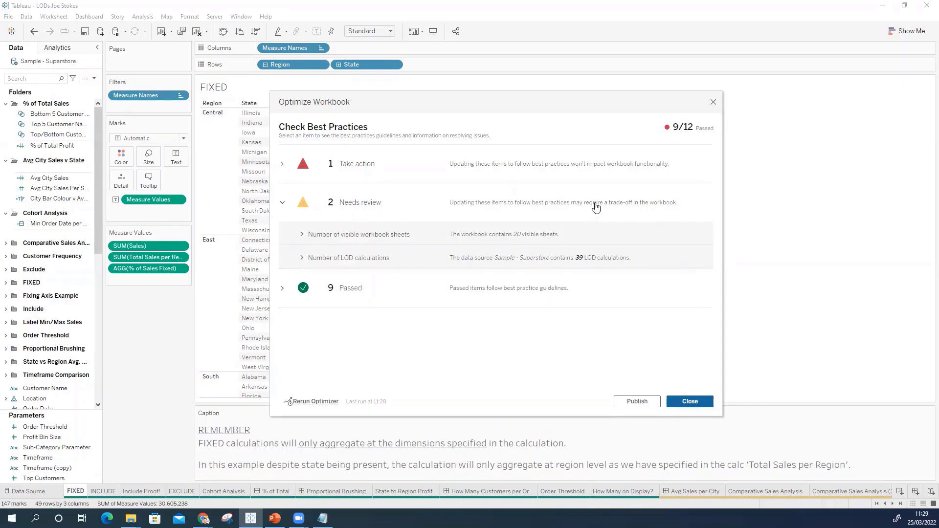
click(420, 290)
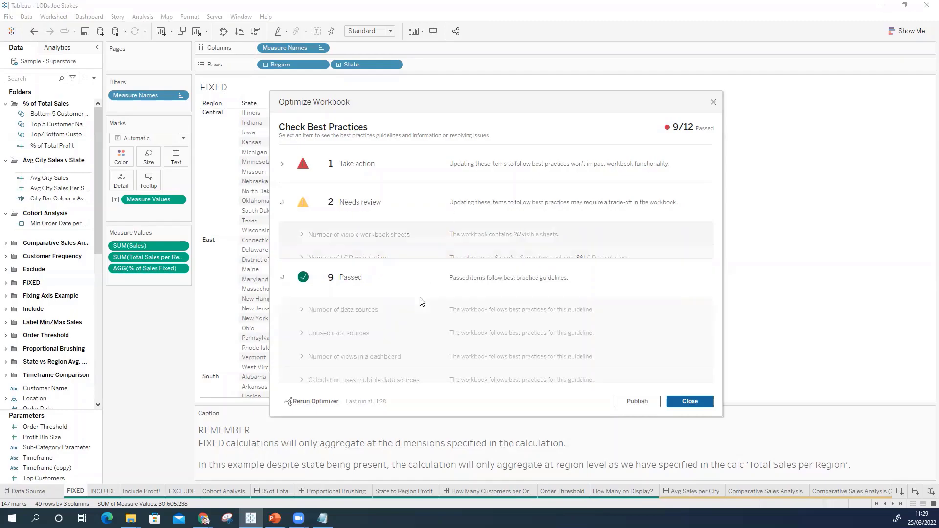
scroll(411, 294, down, 2)
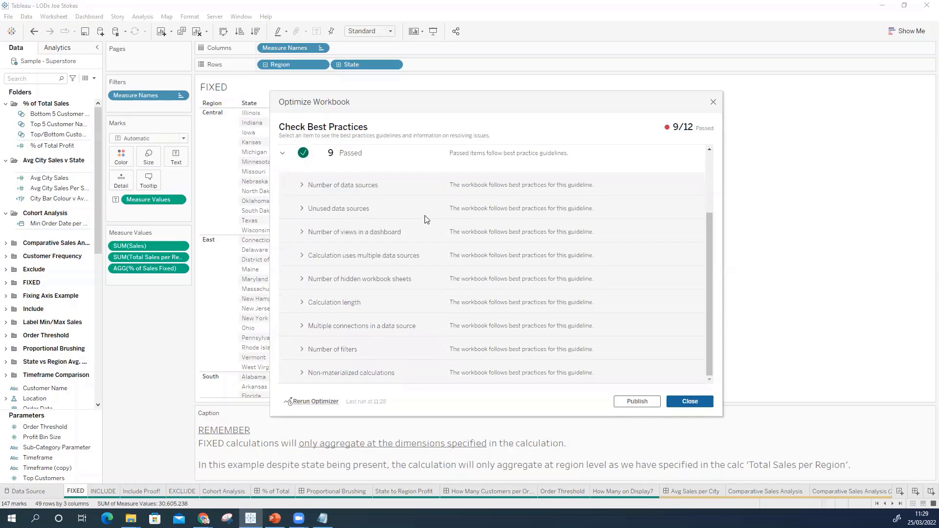
click(353, 155)
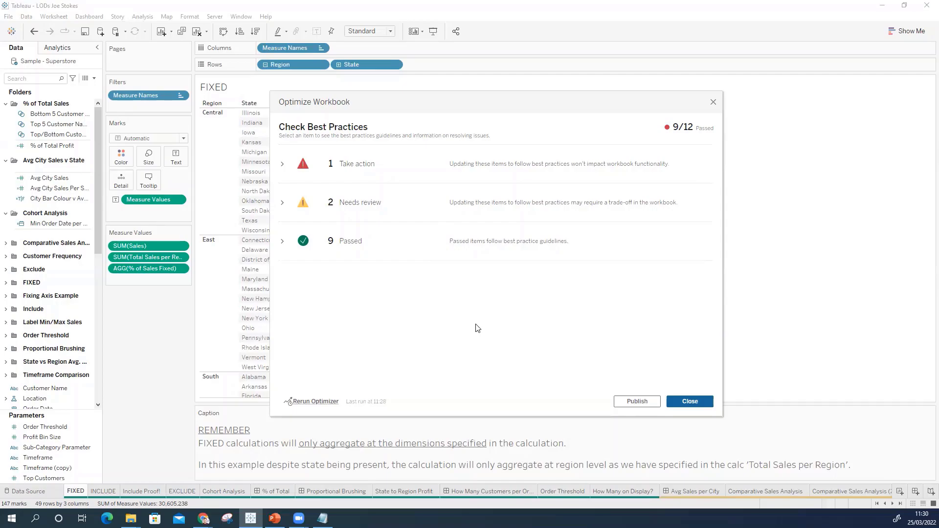
click(538, 167)
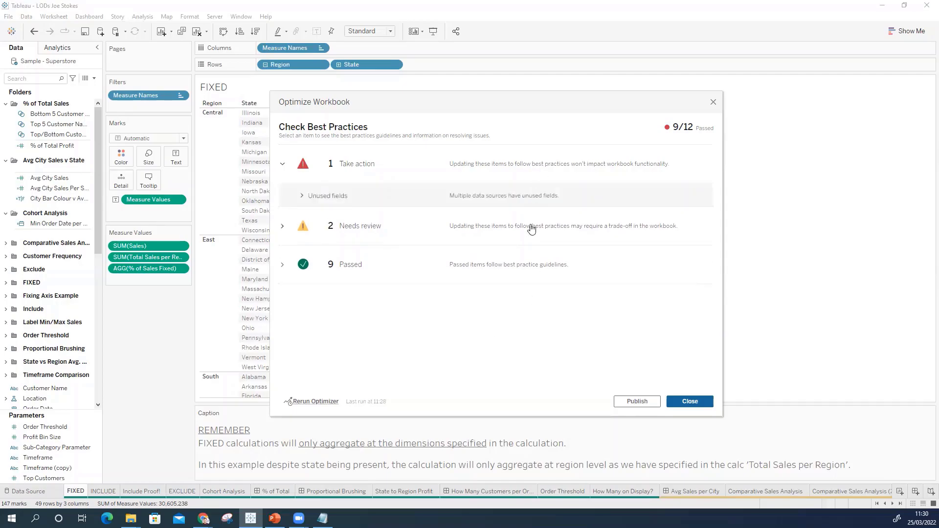
click(532, 228)
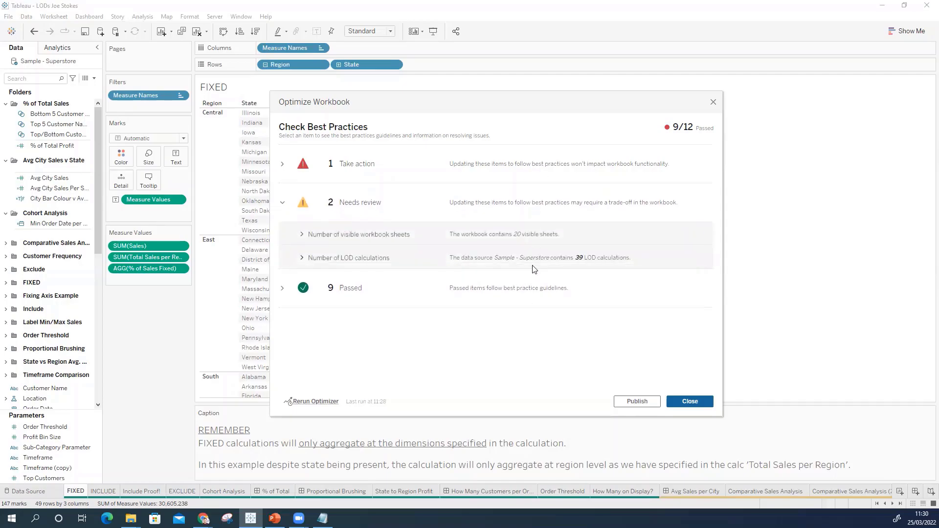
click(532, 291)
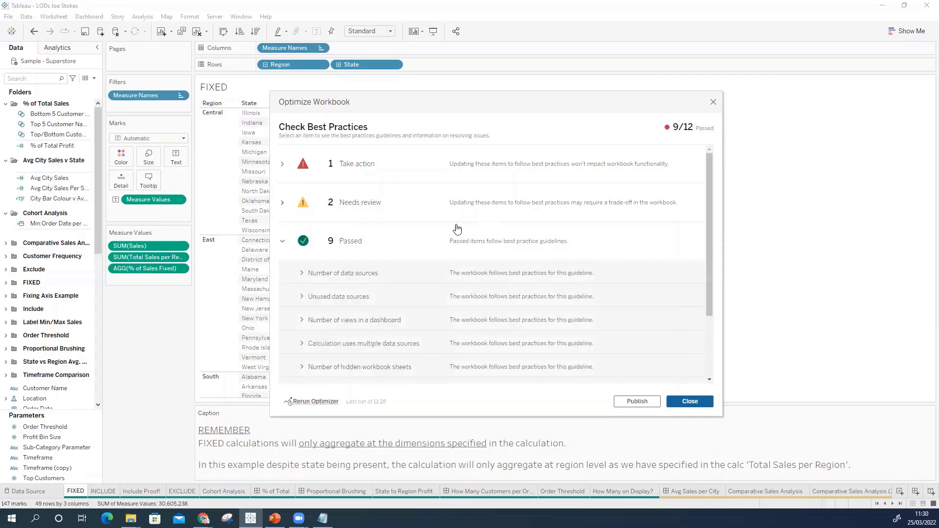
scroll(432, 289, down, 3)
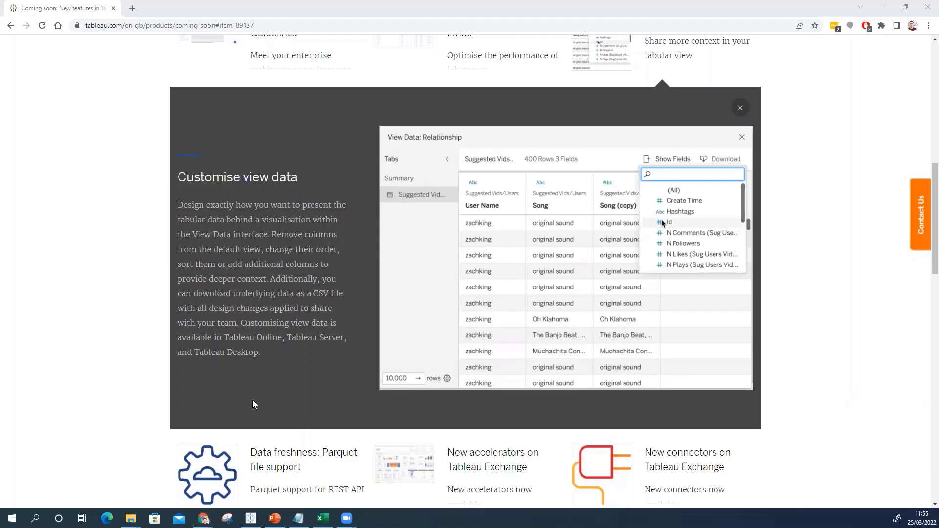
- Switch back to the Tableau Desktop FIXED sheet
key(alt+Tab)
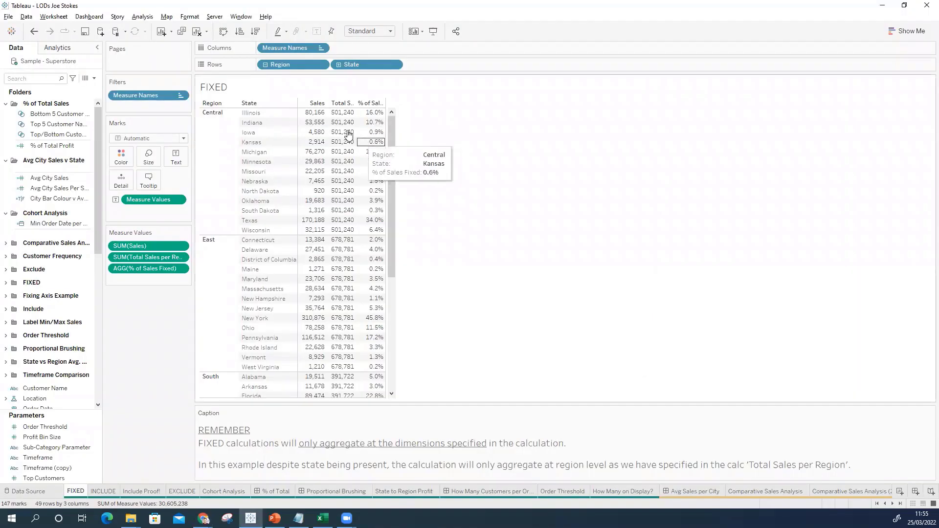
- View the Illinois Sales mark's underlying data in an enlarged window on the Orders tab
mouse_move(321, 118)
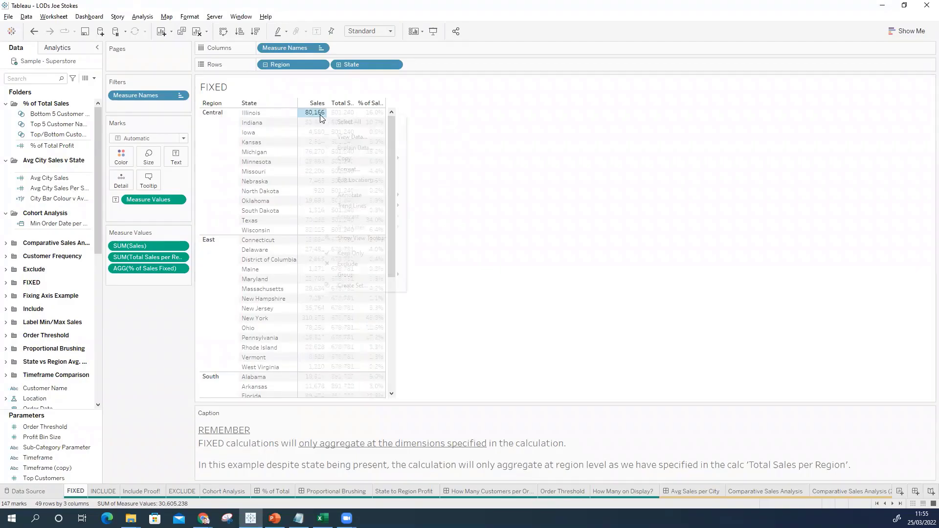
right_click(320, 118)
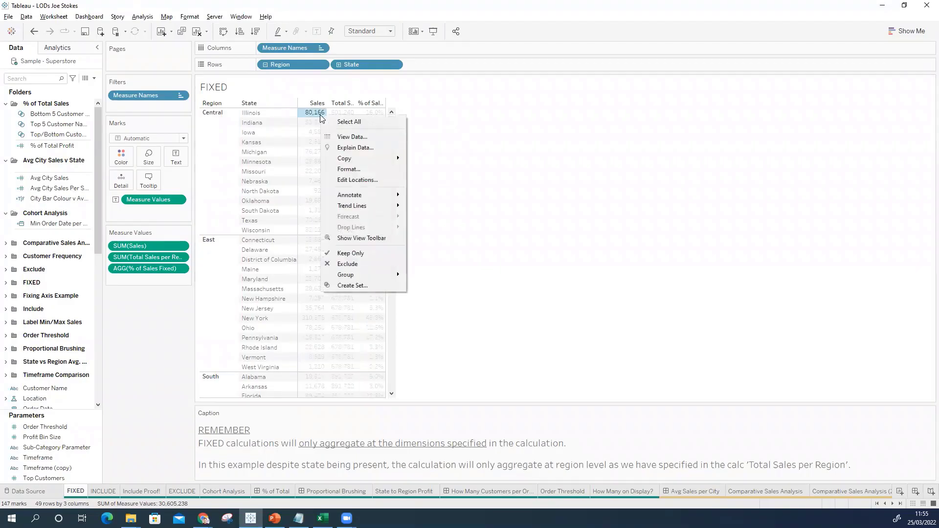
click(344, 137)
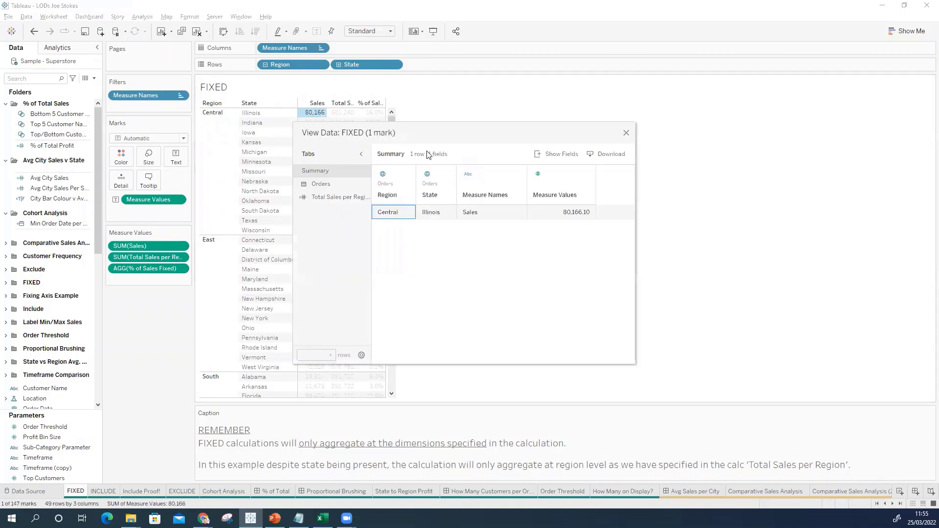
drag(635, 367, 860, 468)
drag(535, 126, 464, 111)
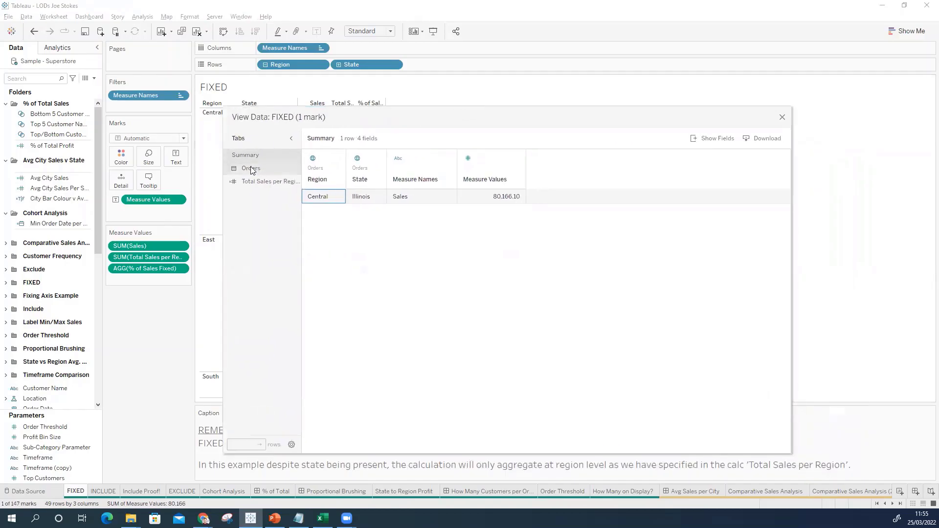
click(251, 168)
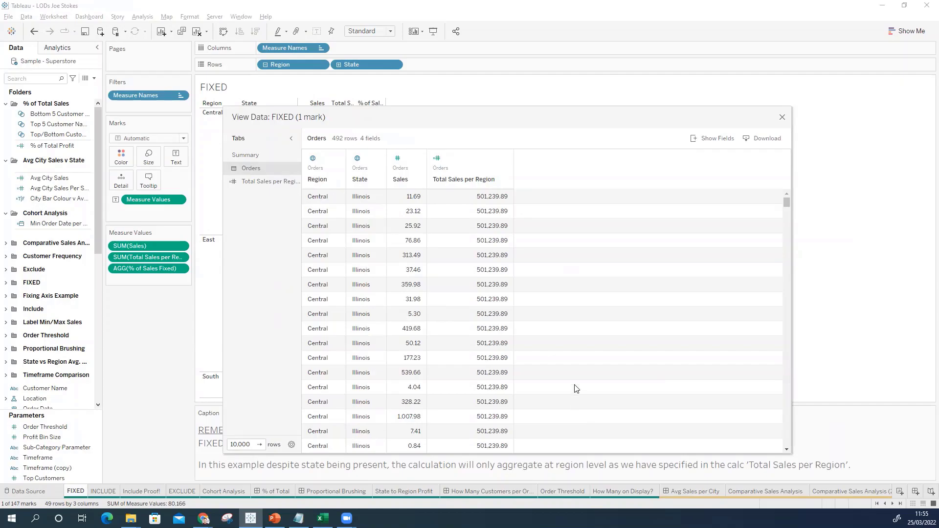
- Add City and Customer Name to the View Data table and select both columns
click(709, 140)
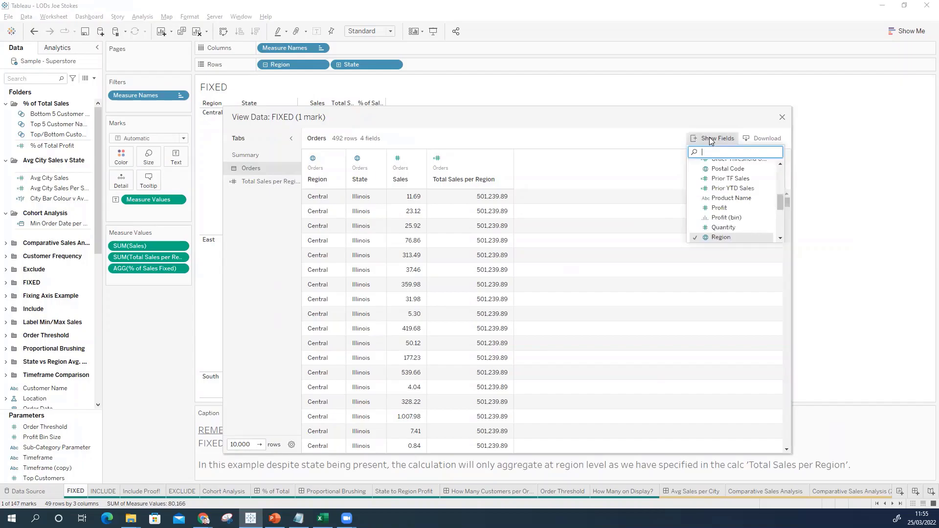
scroll(721, 199, up, 2)
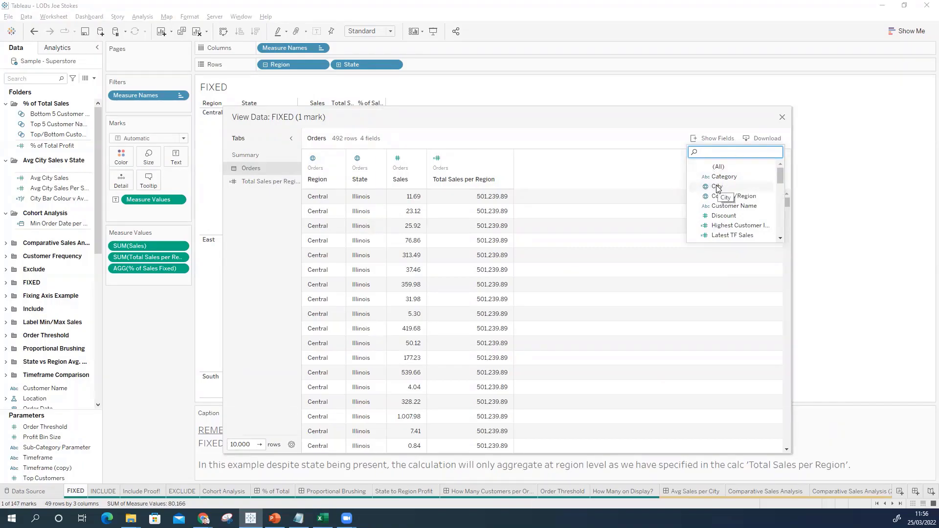
click(717, 187)
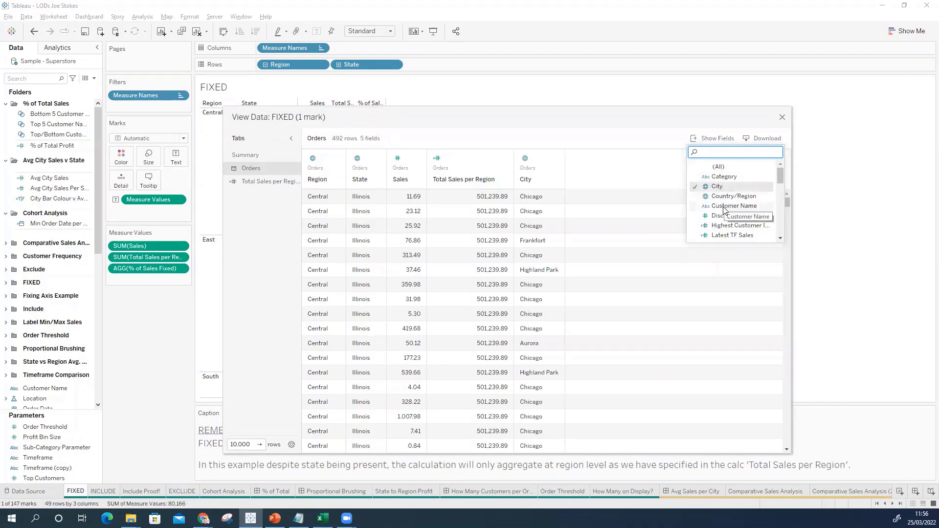
click(723, 208)
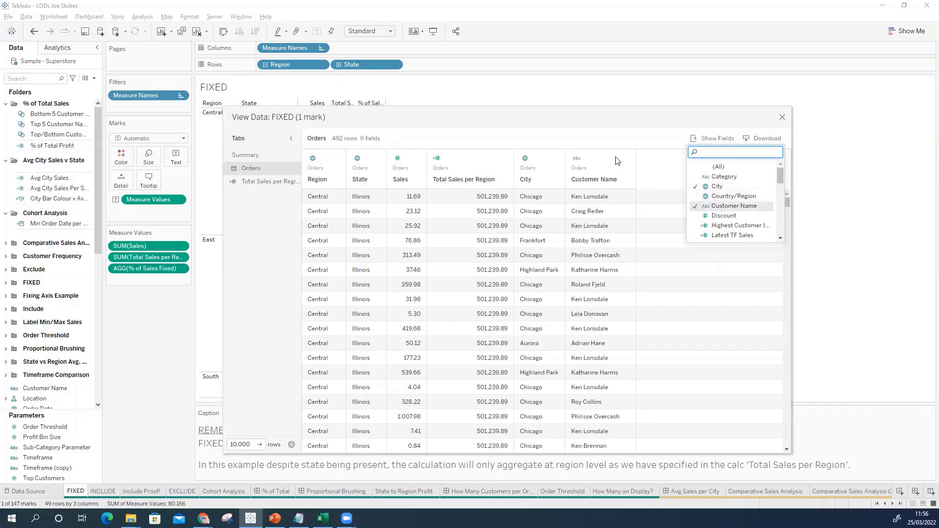
click(602, 164)
ctrl+click(539, 159)
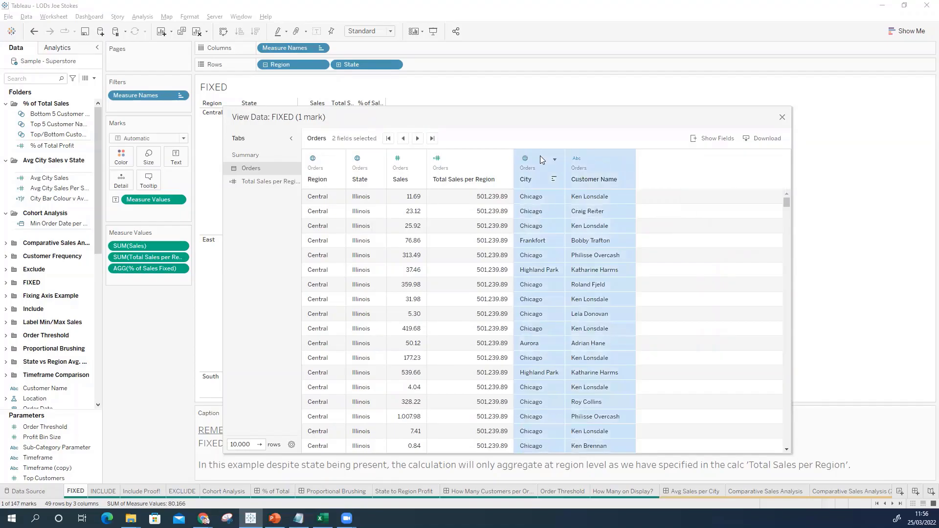
- Reorder the columns so Region comes first, followed by City and Customer Name
click(388, 139)
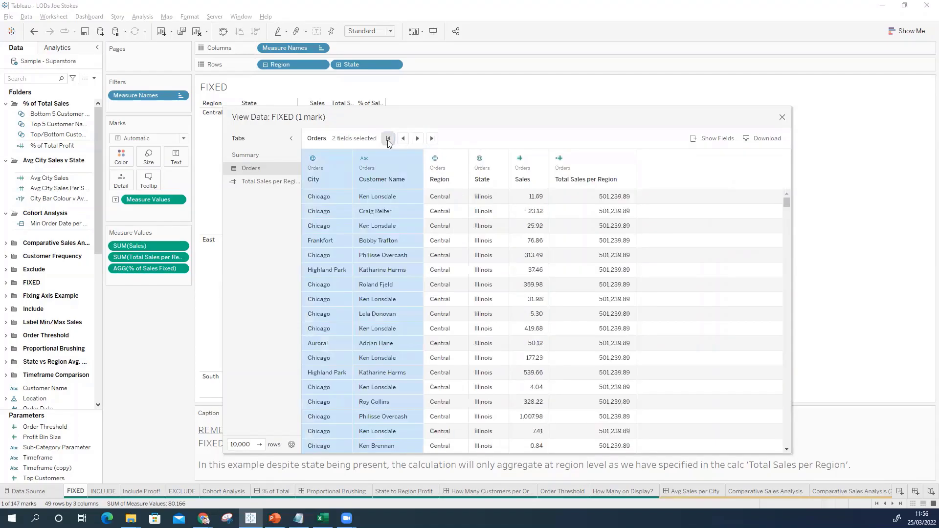
click(401, 154)
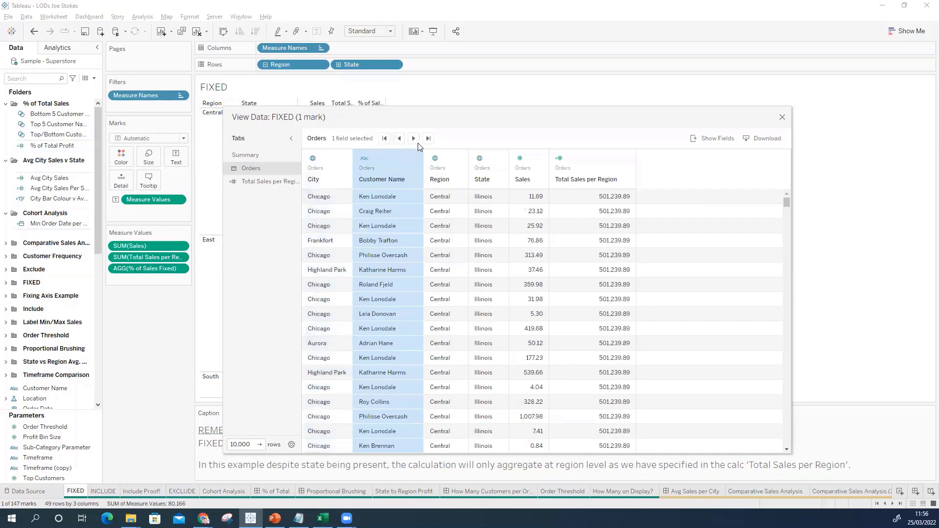
click(414, 139)
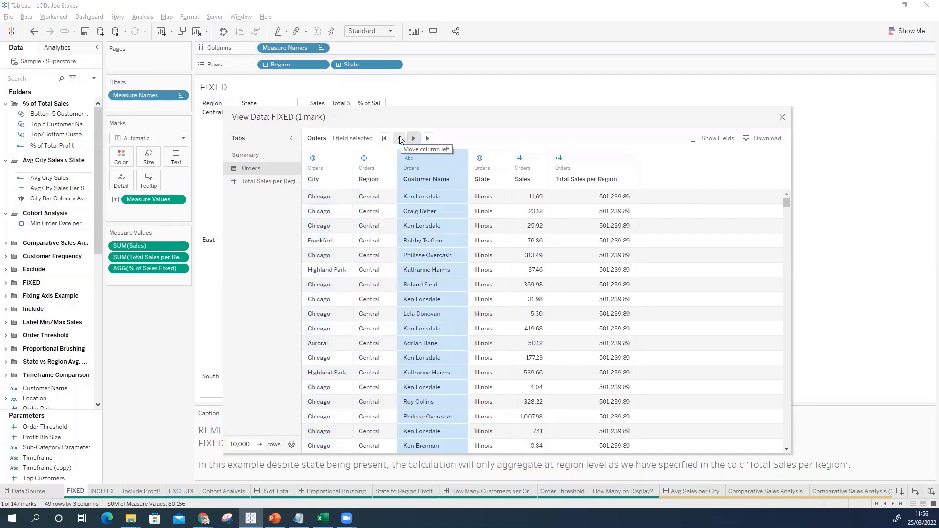
click(399, 138)
click(449, 161)
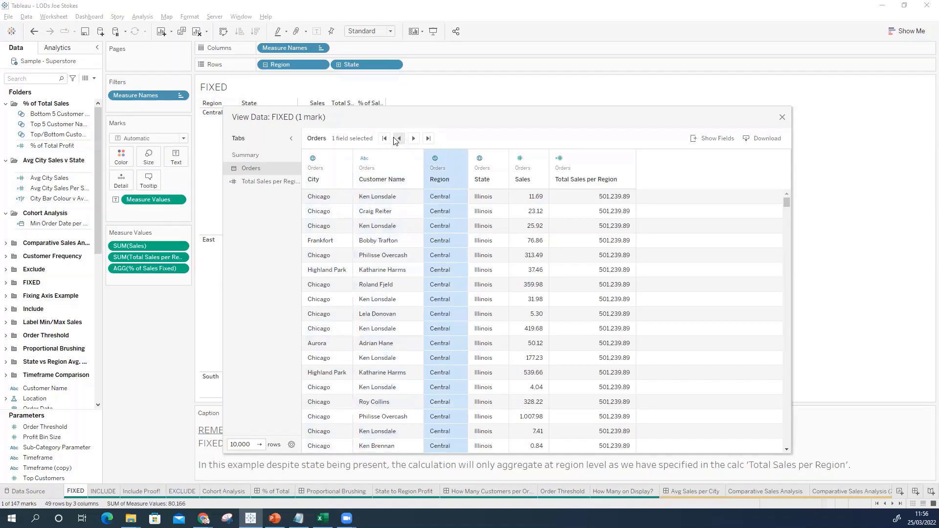
click(399, 138)
click(399, 138)
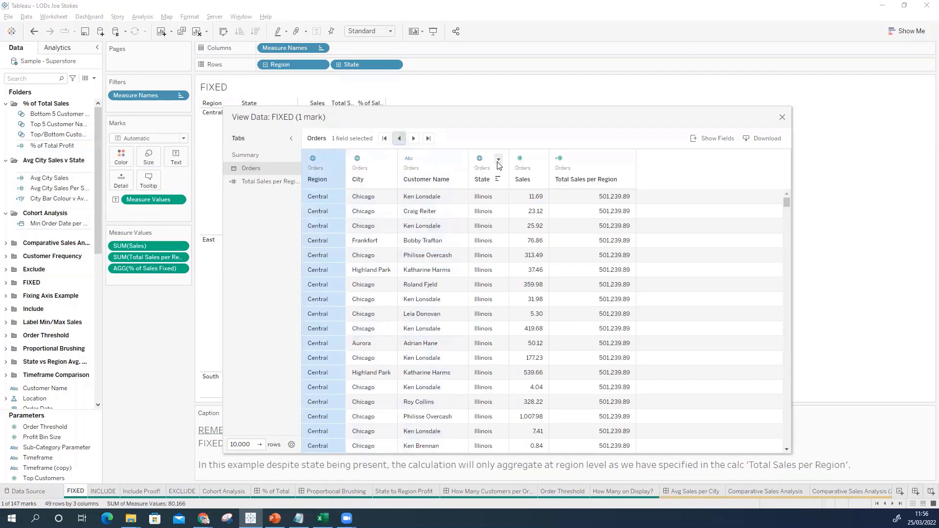
- Sort State descending and Sales ascending, then clear the sort
click(498, 159)
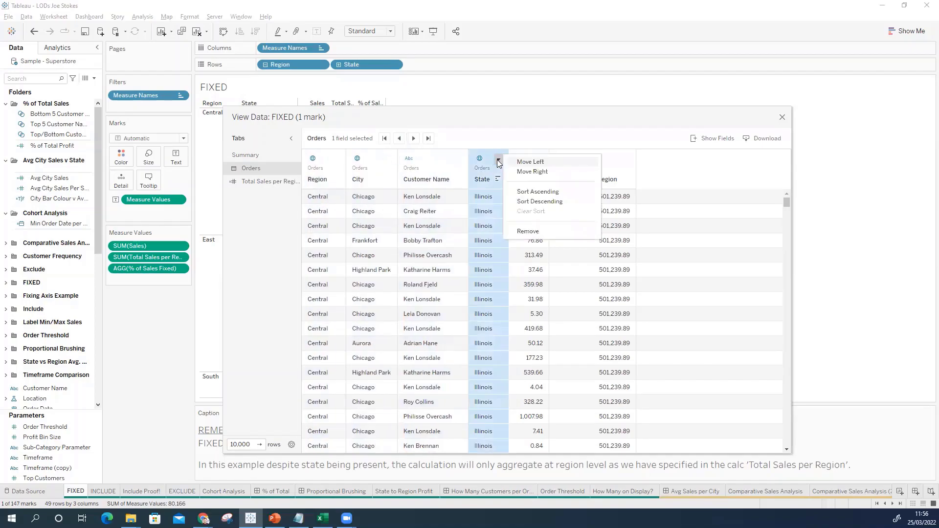
click(529, 202)
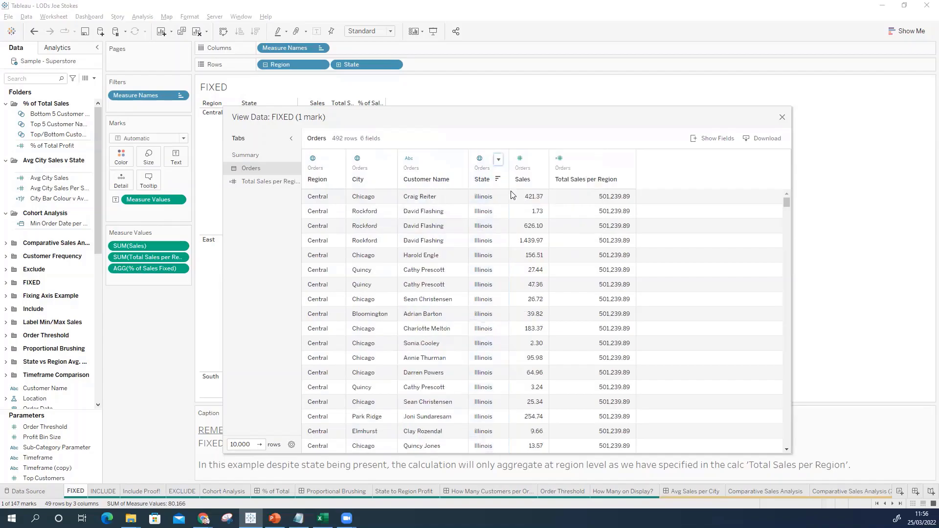
click(498, 160)
click(495, 161)
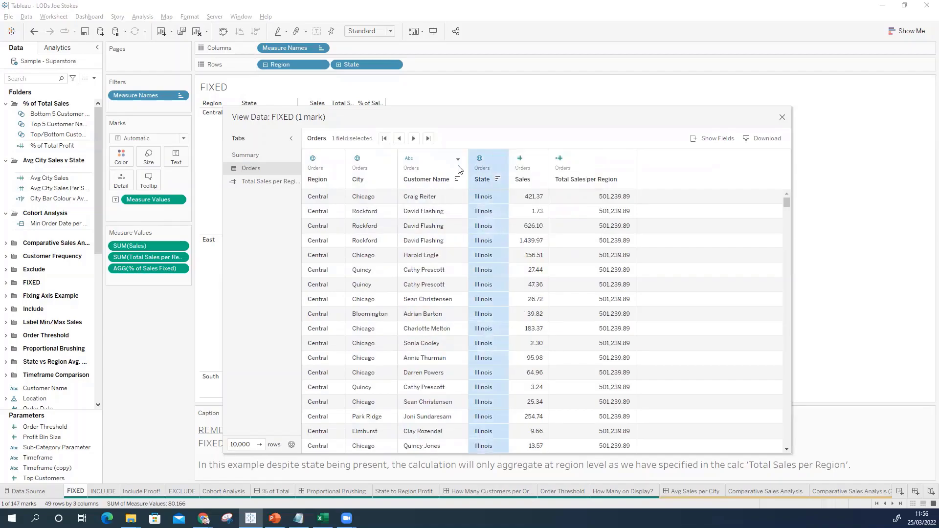
click(537, 159)
click(564, 202)
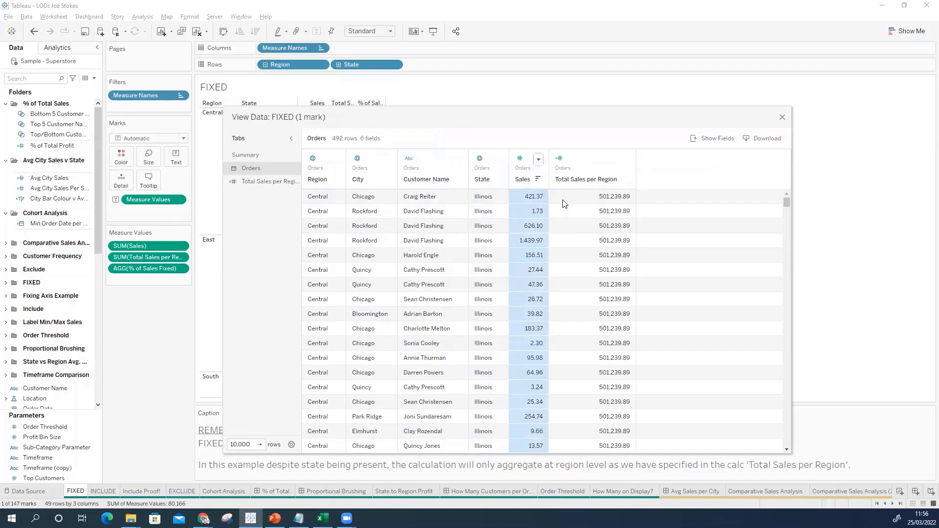
click(538, 159)
click(566, 191)
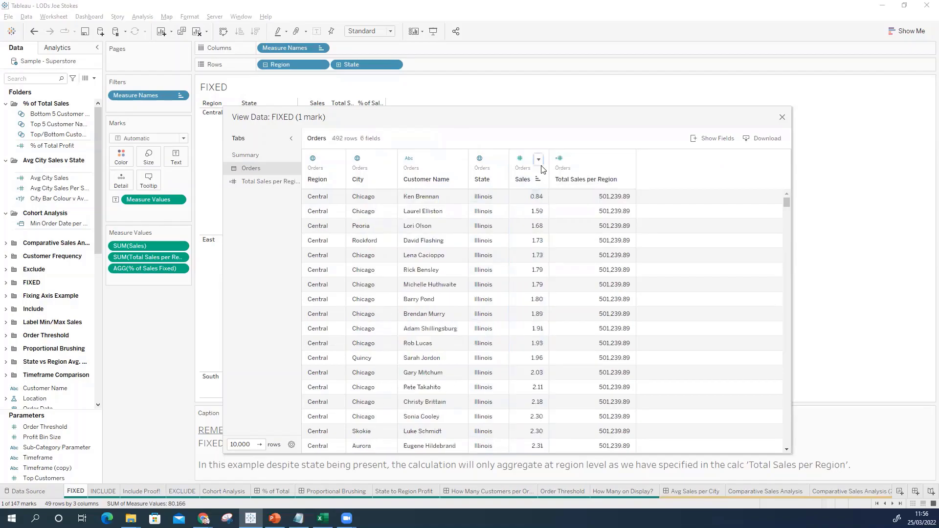
click(538, 159)
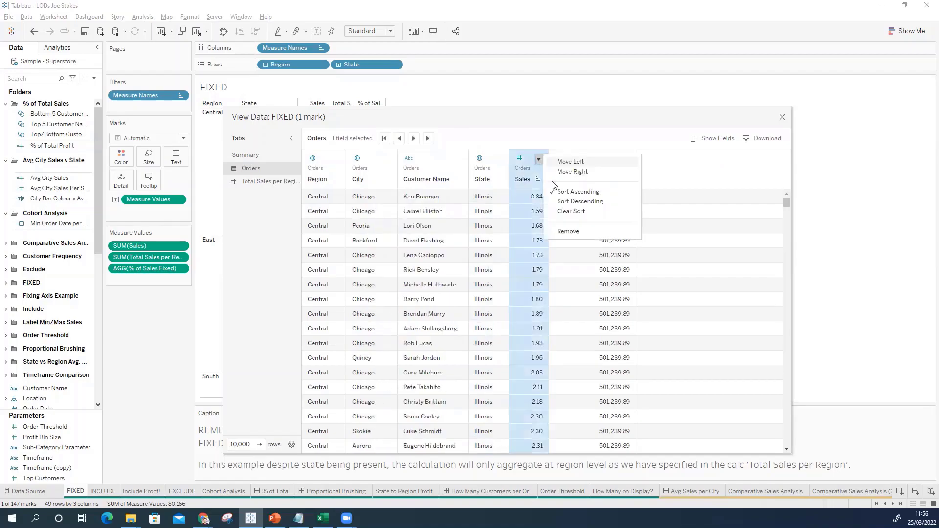
click(562, 212)
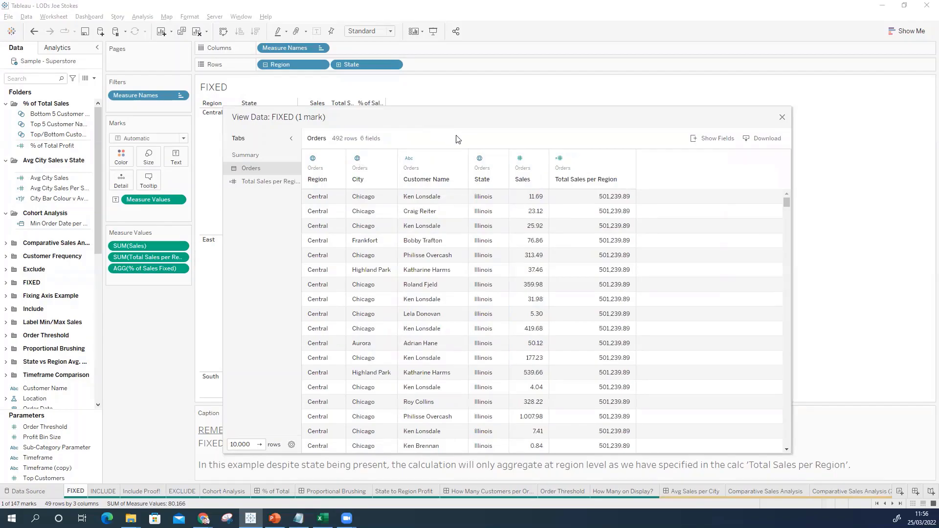
click(717, 138)
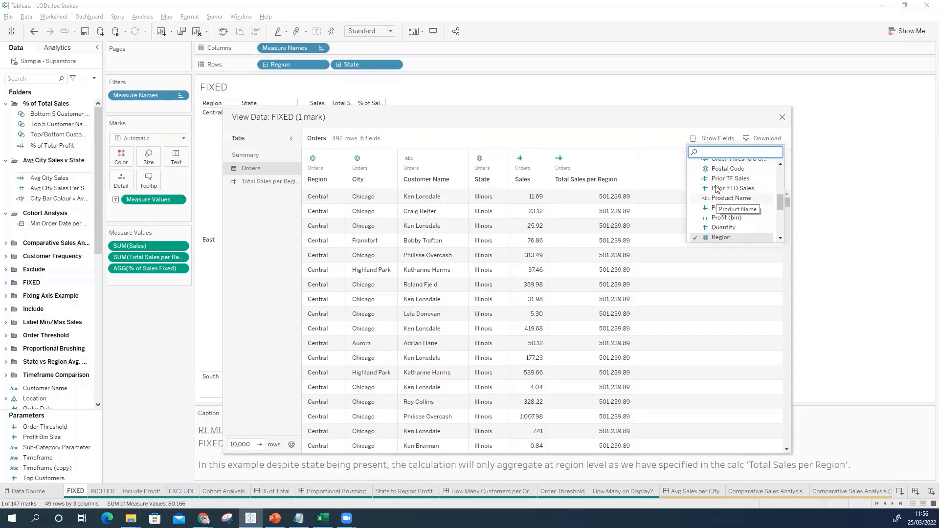
scroll(716, 198, up, 4)
scroll(716, 189, up, 2)
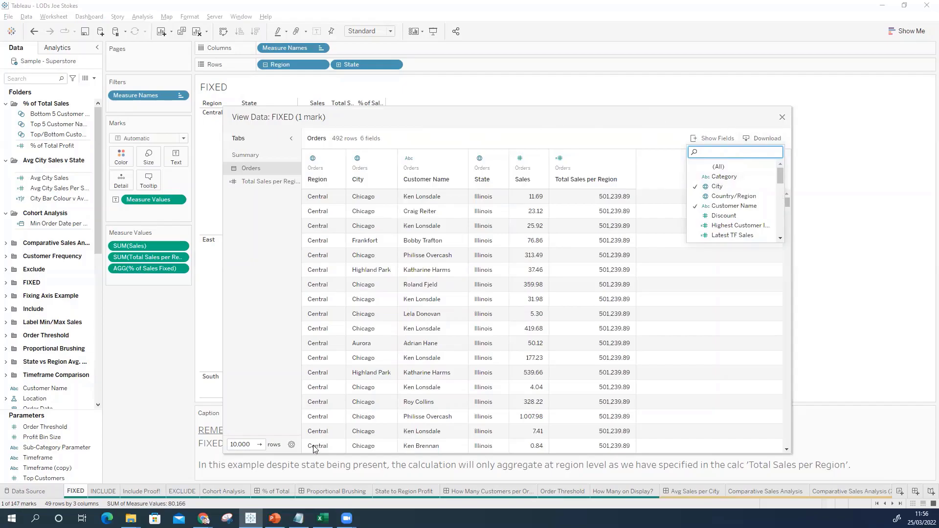
key(alt+Tab)
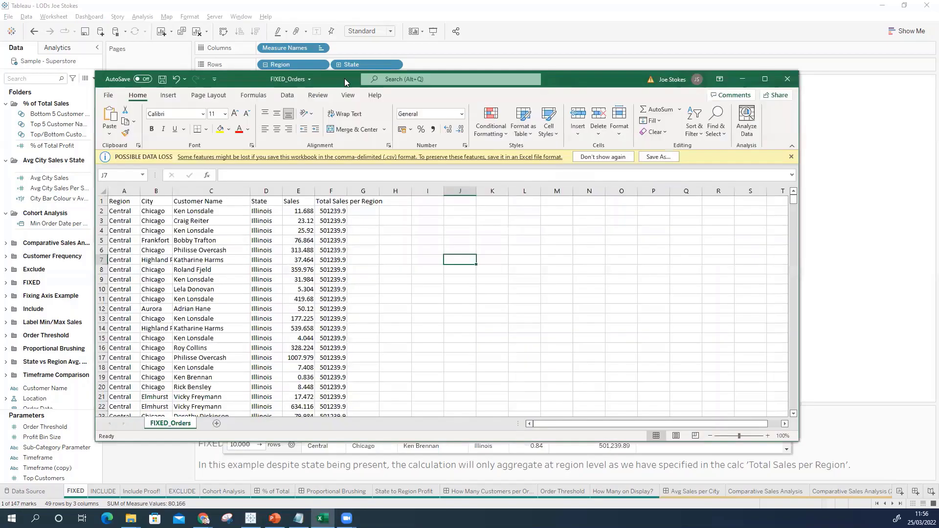
- Maximize the exported FIXED_Orders CSV in Excel and inspect columns A–C
key(super+Up)
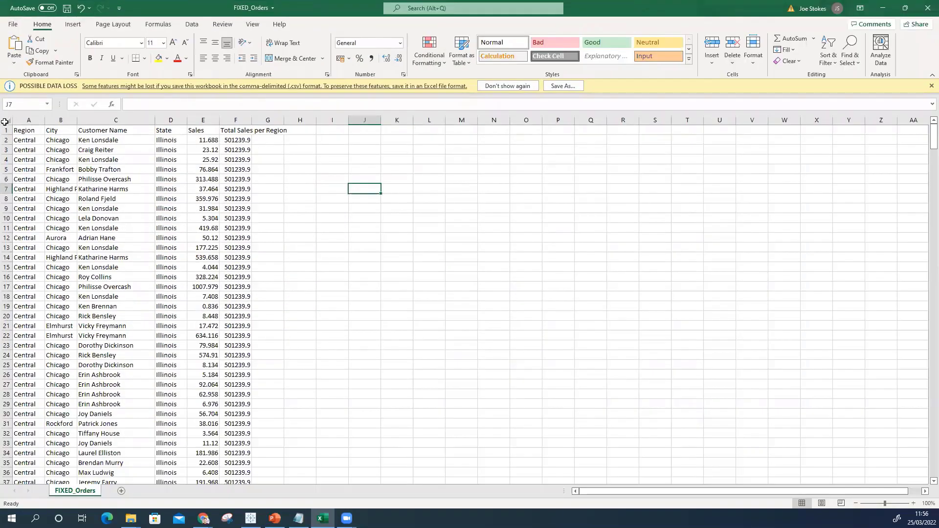
drag(32, 120, 289, 119)
click(329, 181)
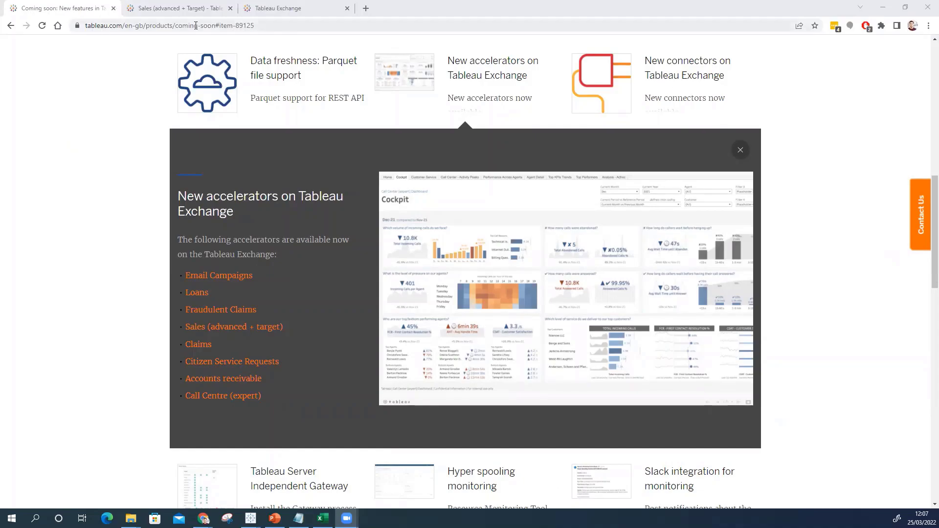
click(282, 11)
scroll(139, 254, down, 1)
scroll(161, 218, up, 1)
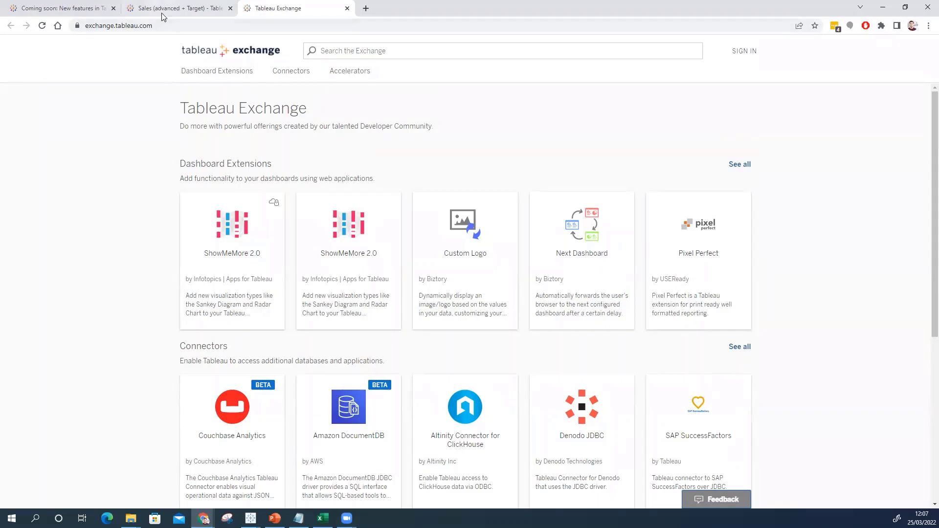
click(69, 9)
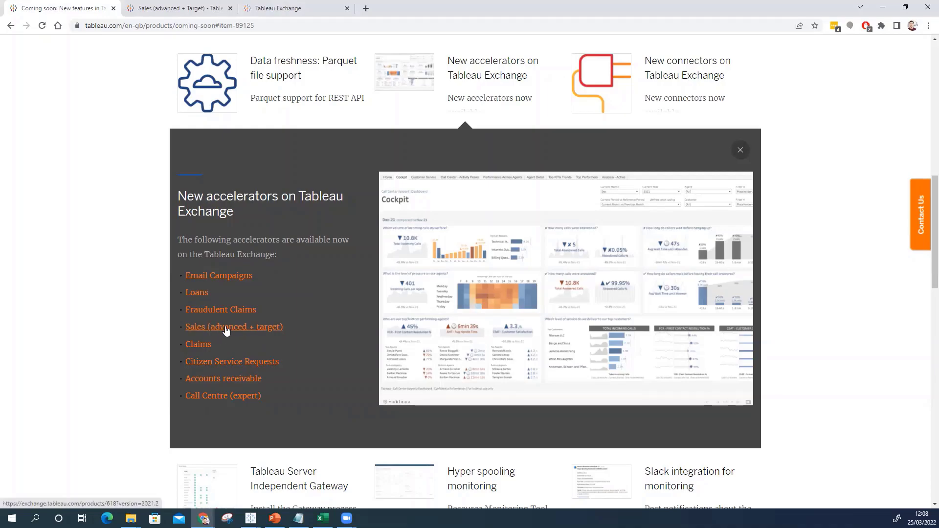
- Browse the Sales (advanced + Target) accelerator page's description and Cockpit dashboard preview
click(179, 10)
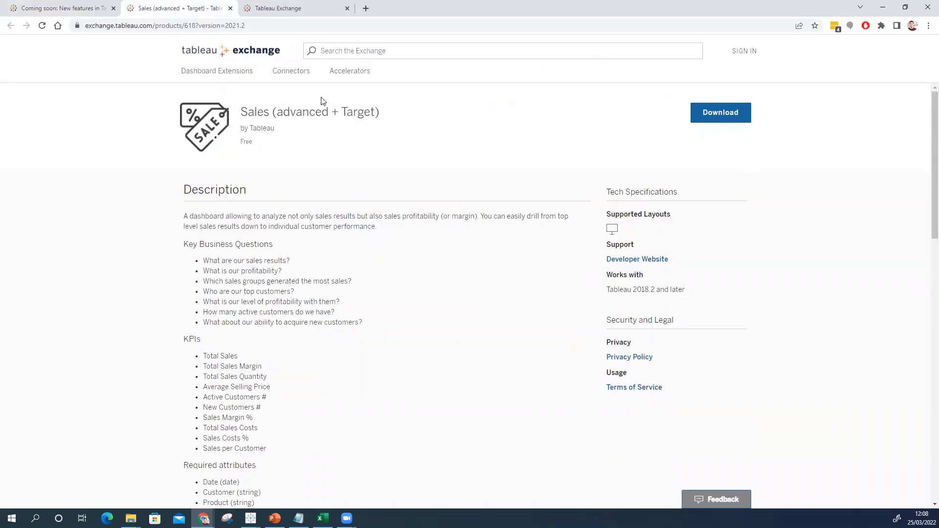
scroll(401, 240, down, 5)
scroll(400, 244, down, 6)
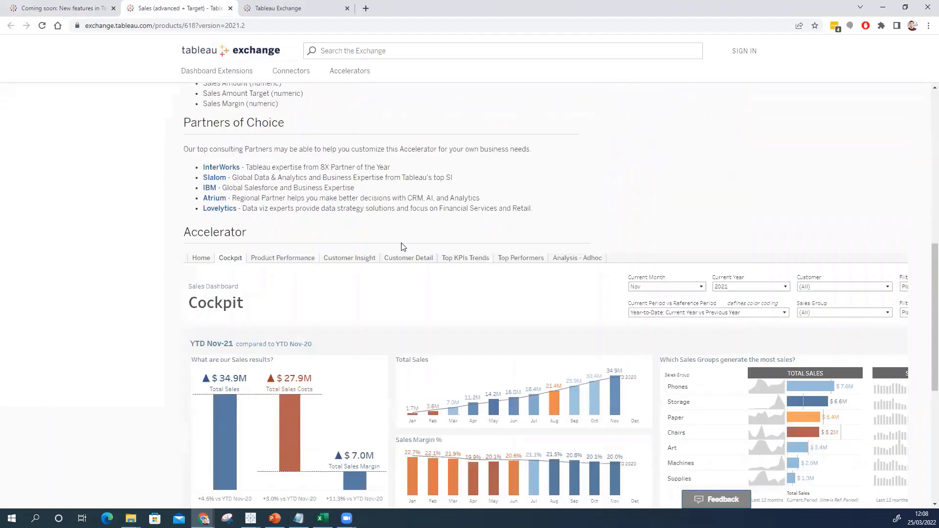
scroll(206, 332, down, 4)
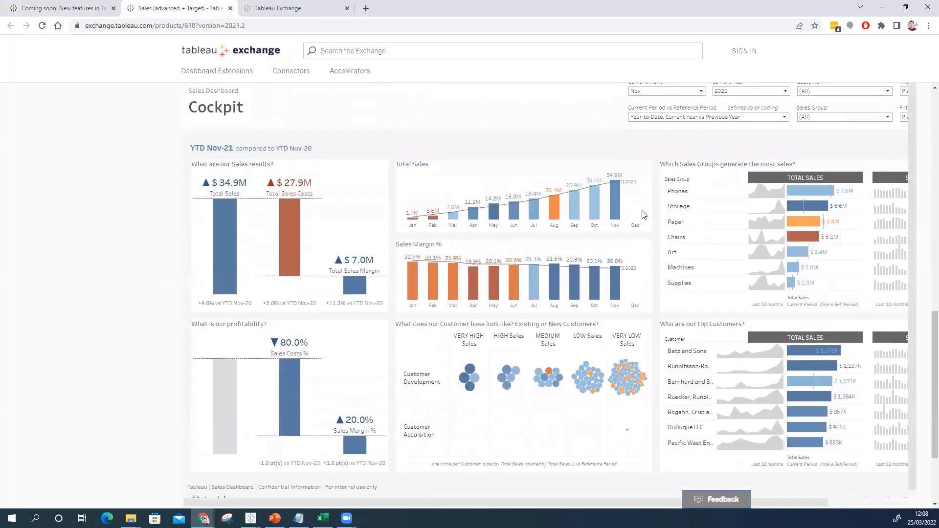
scroll(195, 235, up, 5)
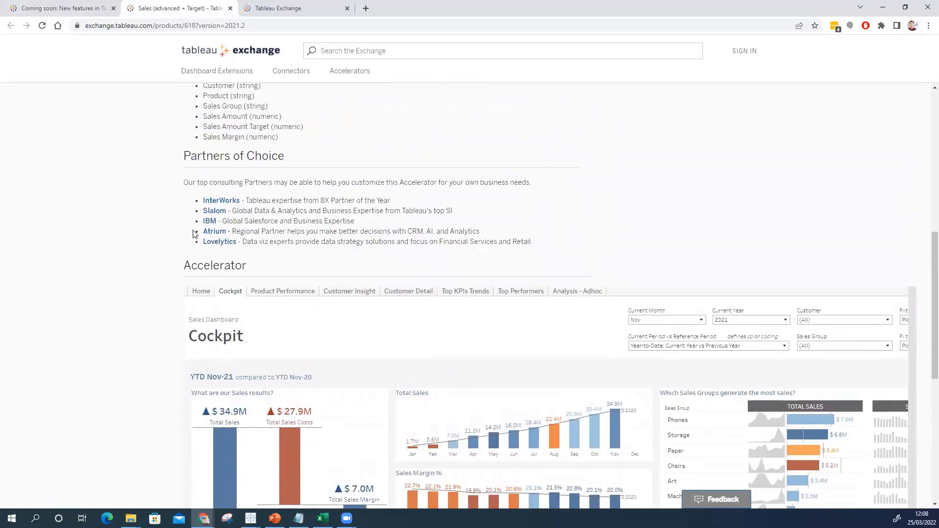
scroll(194, 234, up, 2)
- Bring the SALES - Sales Dashboard workbook forward and maximize its window
mouse_move(250, 518)
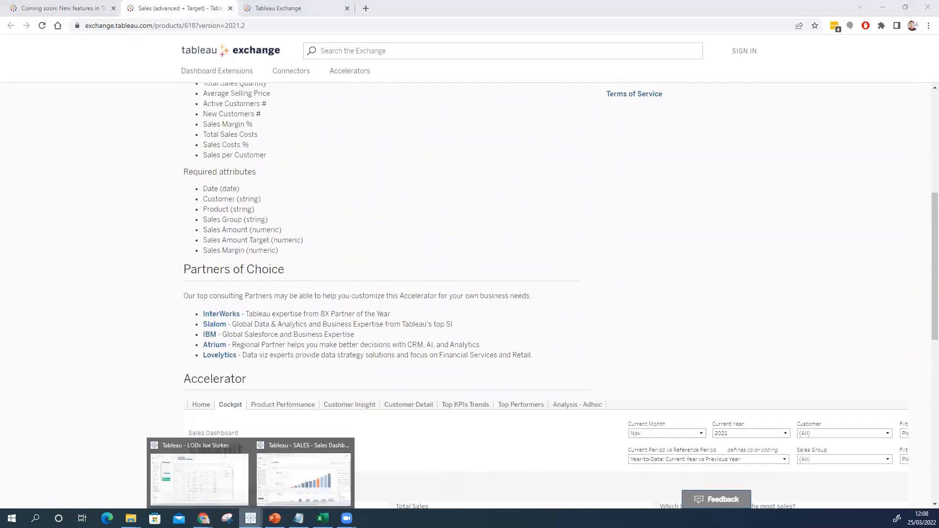
click(288, 476)
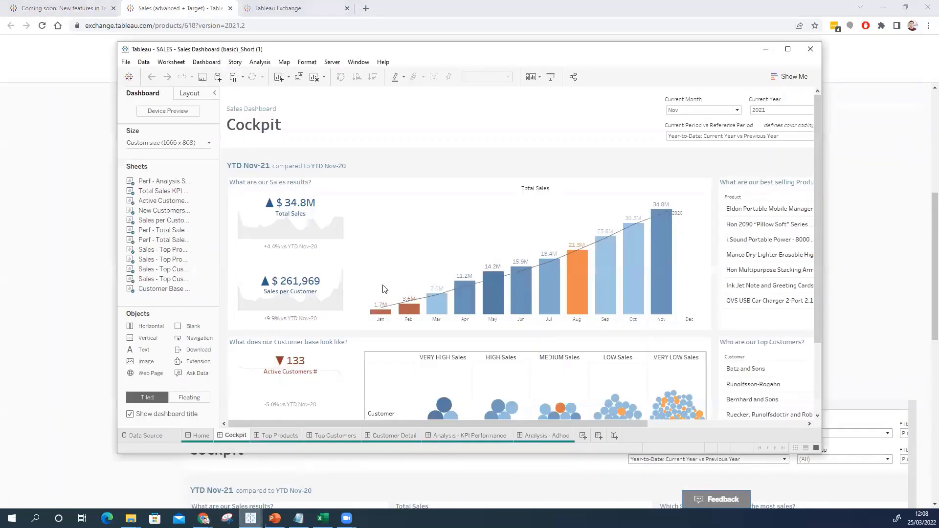
double_click(411, 50)
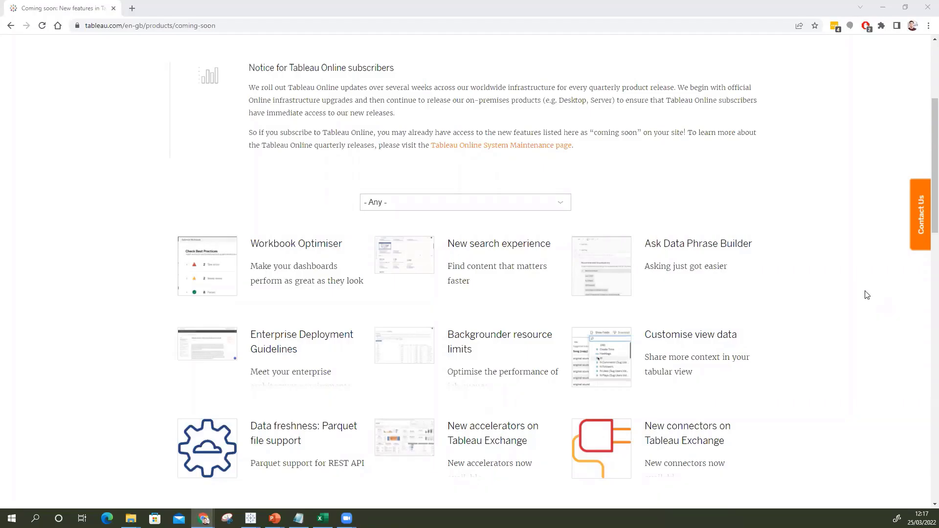
click(451, 22)
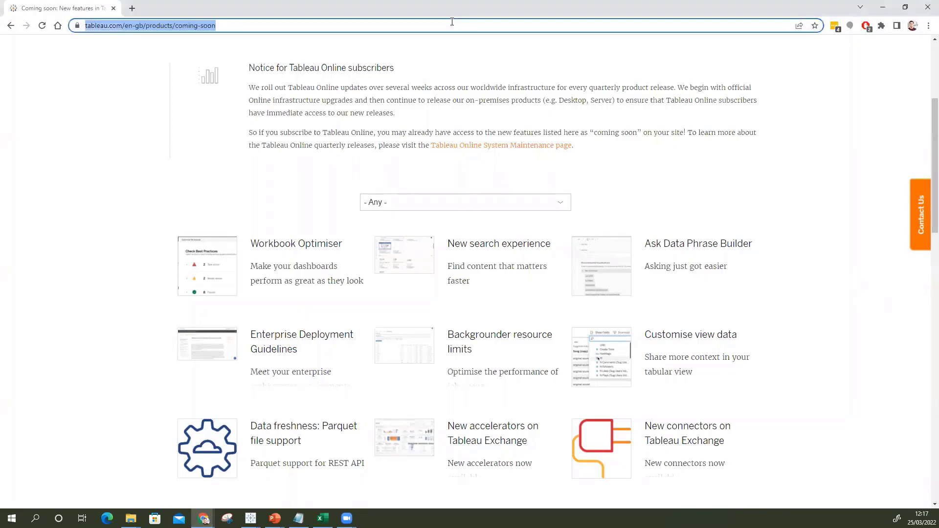
click(529, 203)
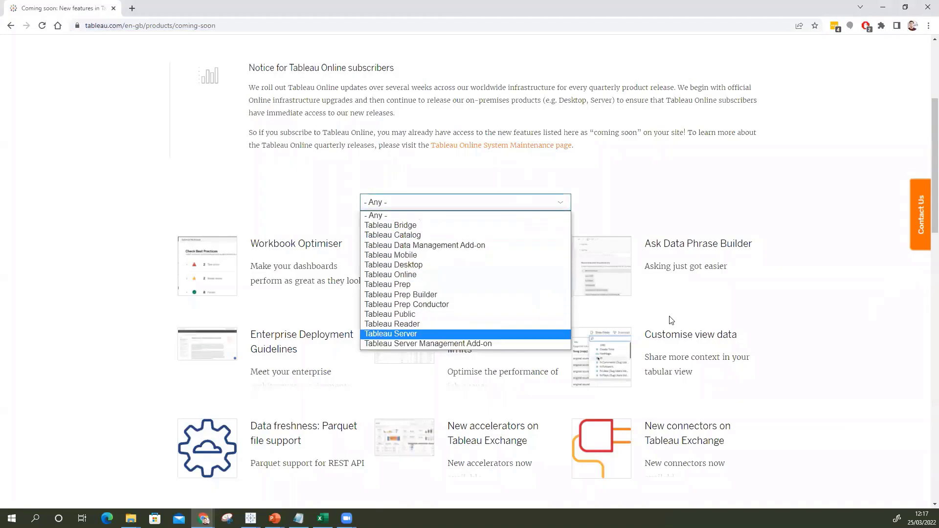
click(836, 269)
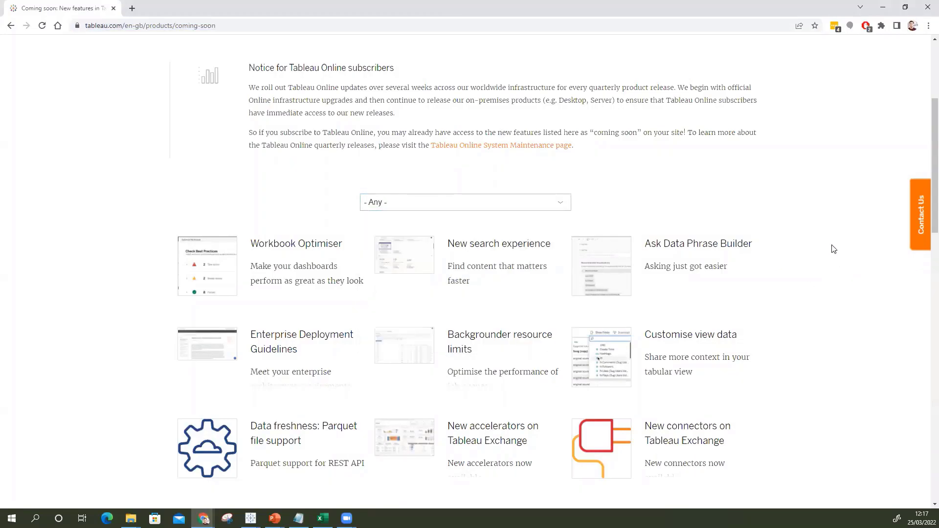
scroll(833, 249, down, 3)
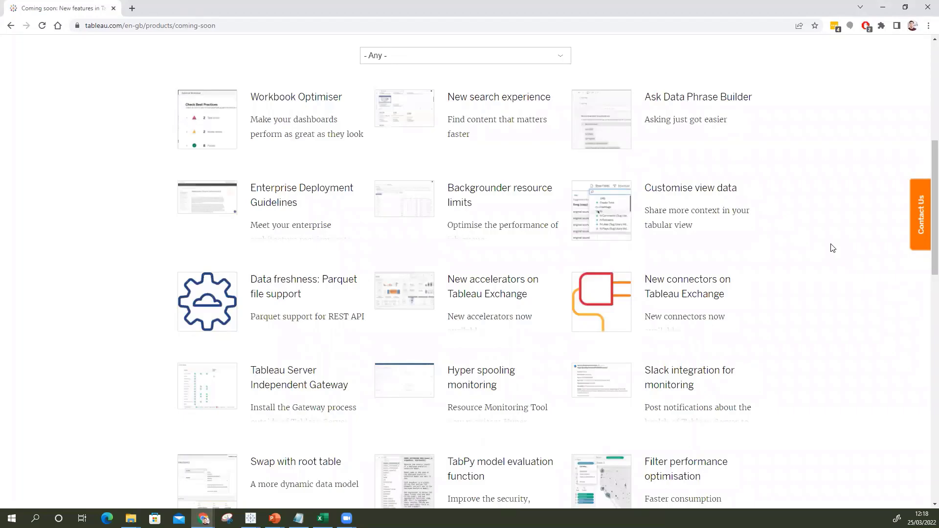
scroll(820, 244, up, 1)
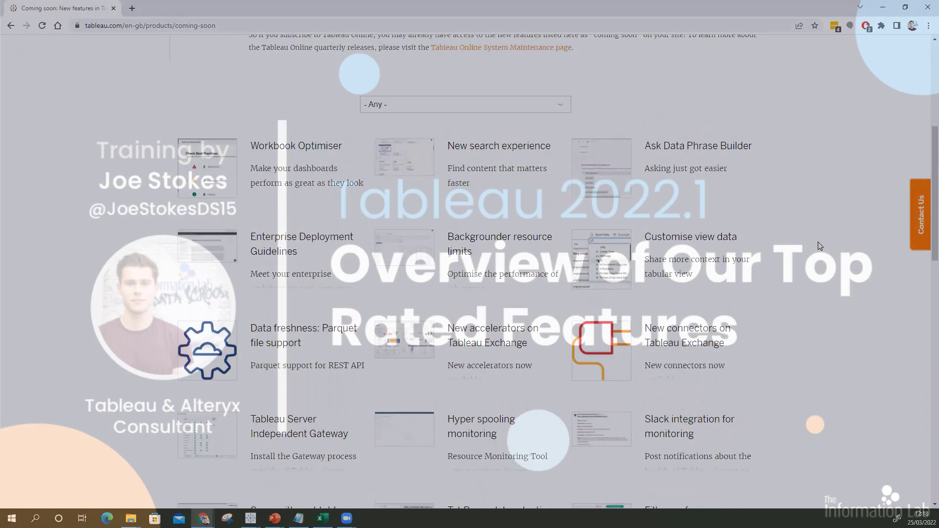